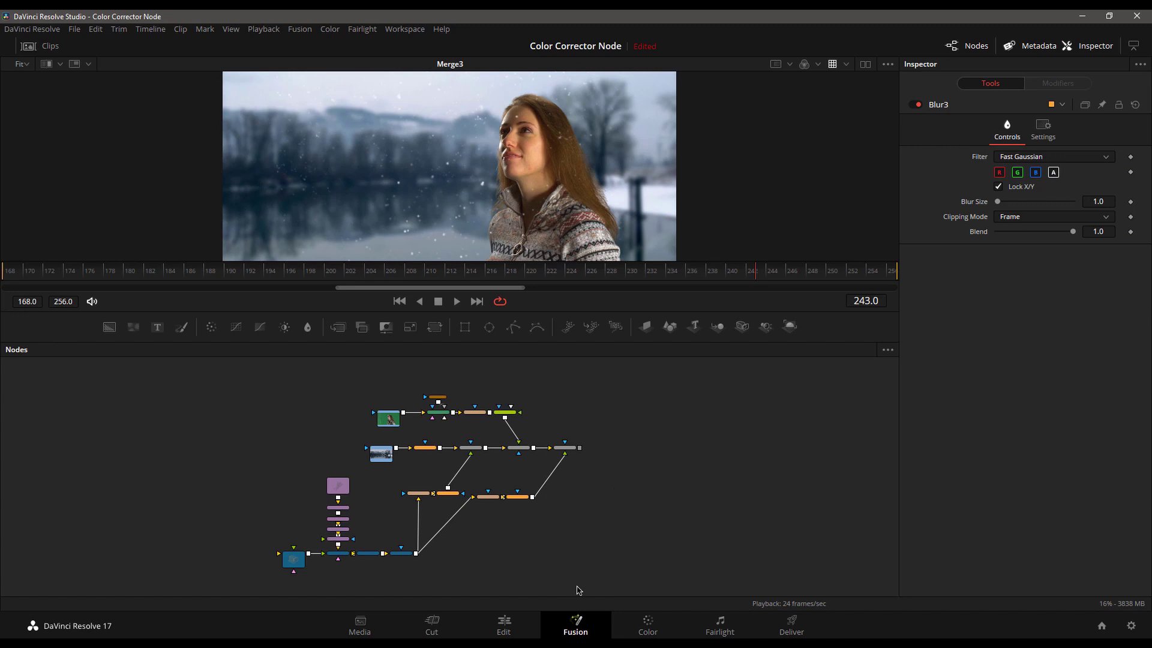
# Step: Preview the green-screen source, then load the Merge3 woman-over-snowy-lake composite into the viewer
pyautogui.click(389, 423)
pyautogui.press('1')
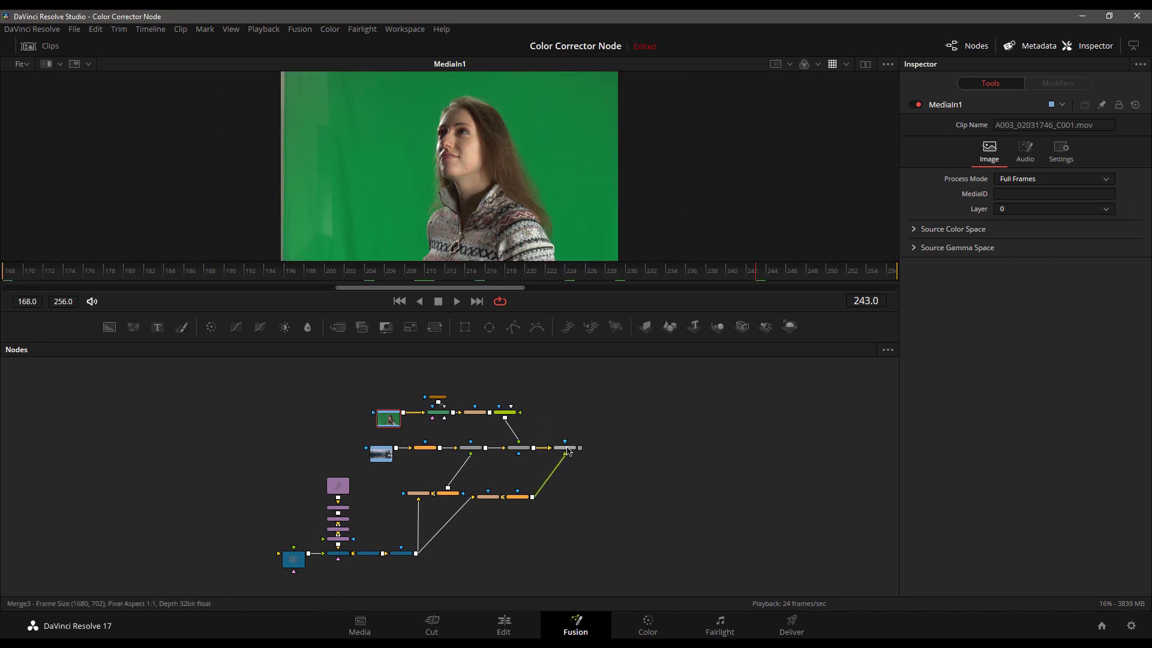
pyautogui.click(566, 448)
pyautogui.press('1')
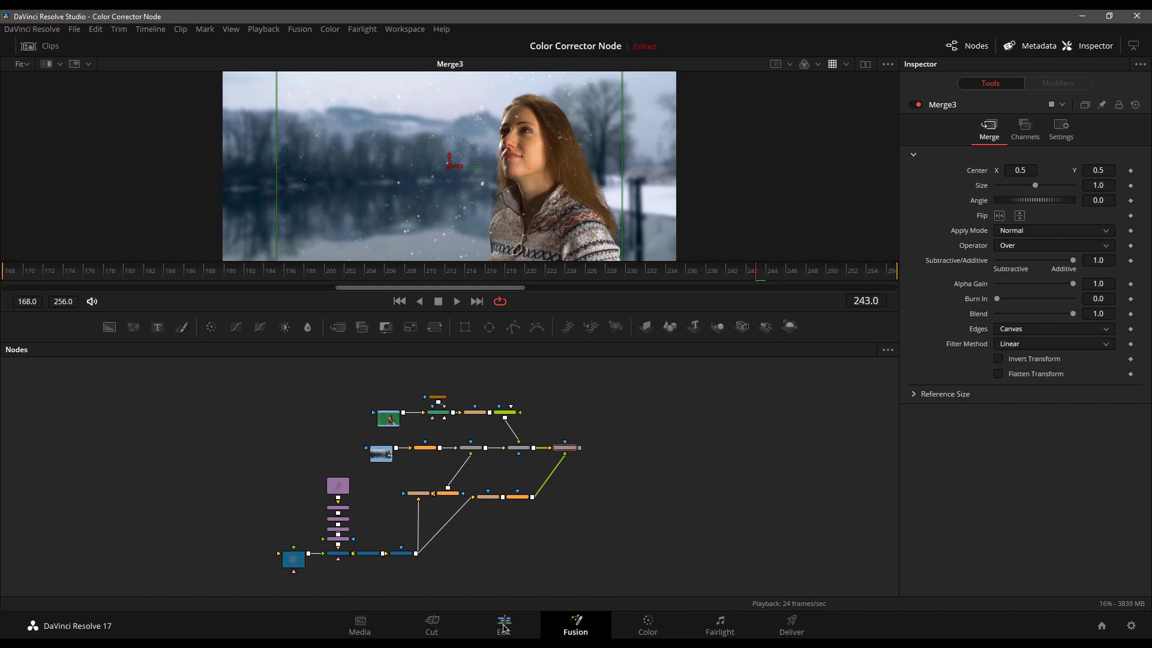
pyautogui.click(503, 628)
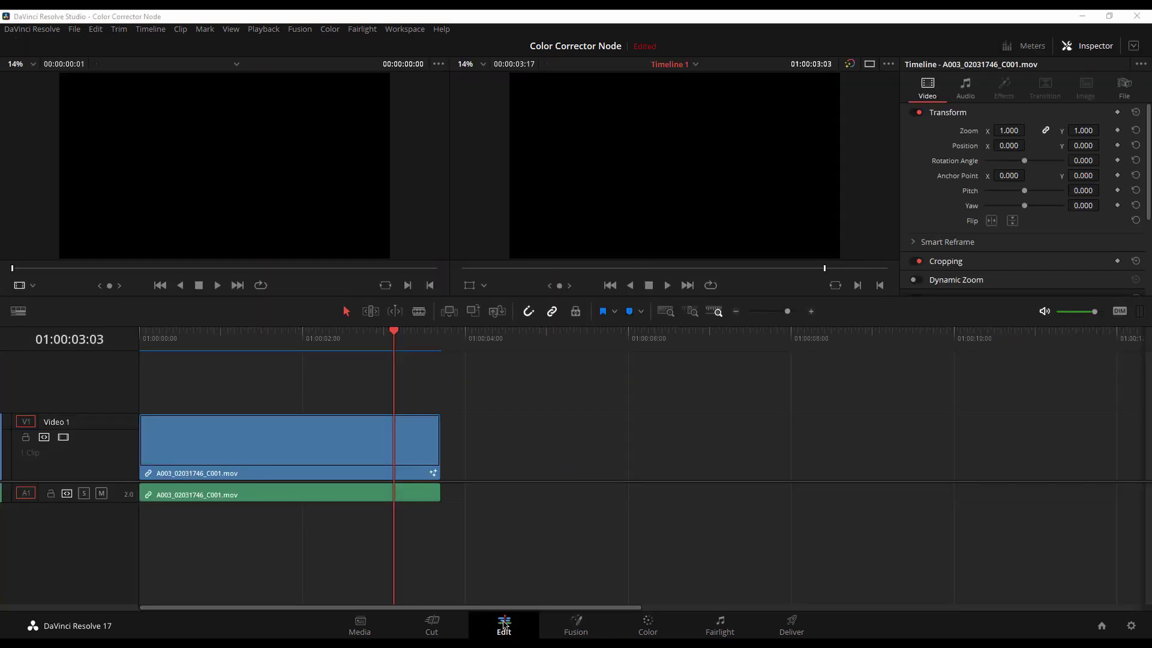
pyautogui.click(259, 344)
pyautogui.moveTo(260, 344); pyautogui.dragTo(338, 348)
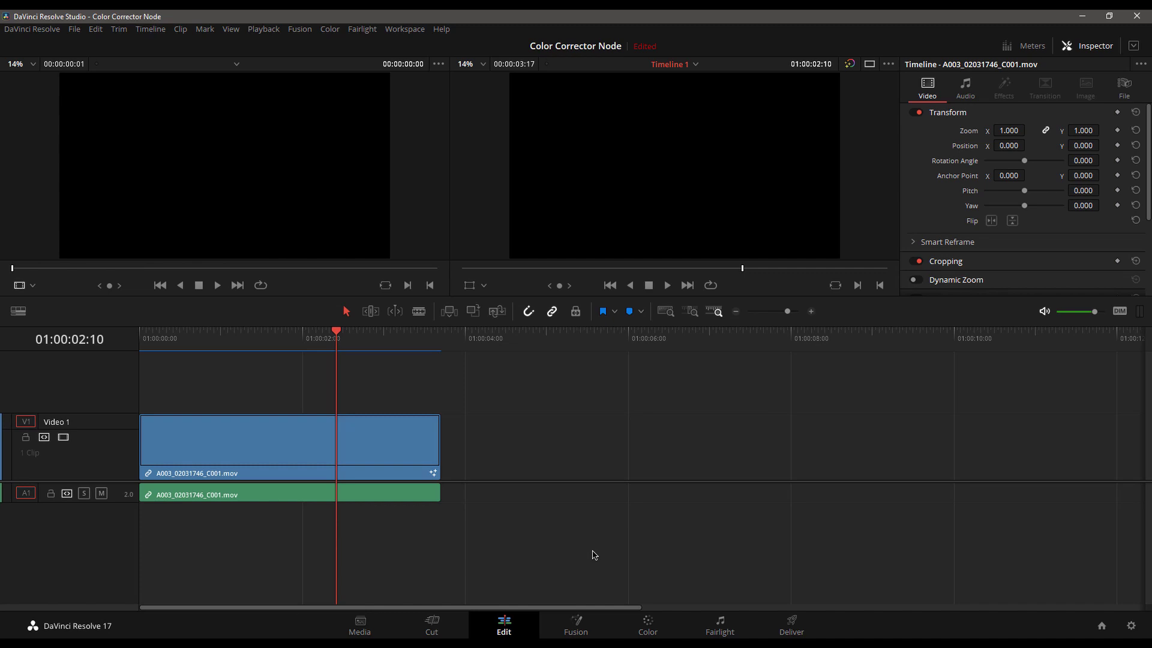
pyautogui.moveTo(322, 420)
pyautogui.click(573, 627)
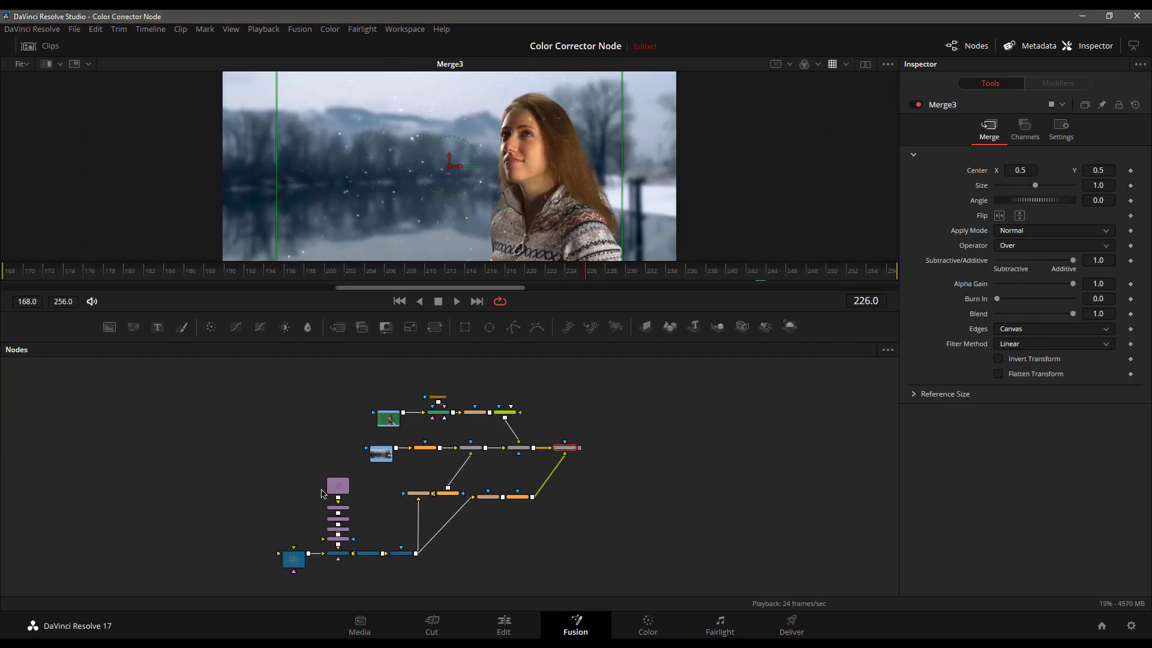
pyautogui.click(503, 625)
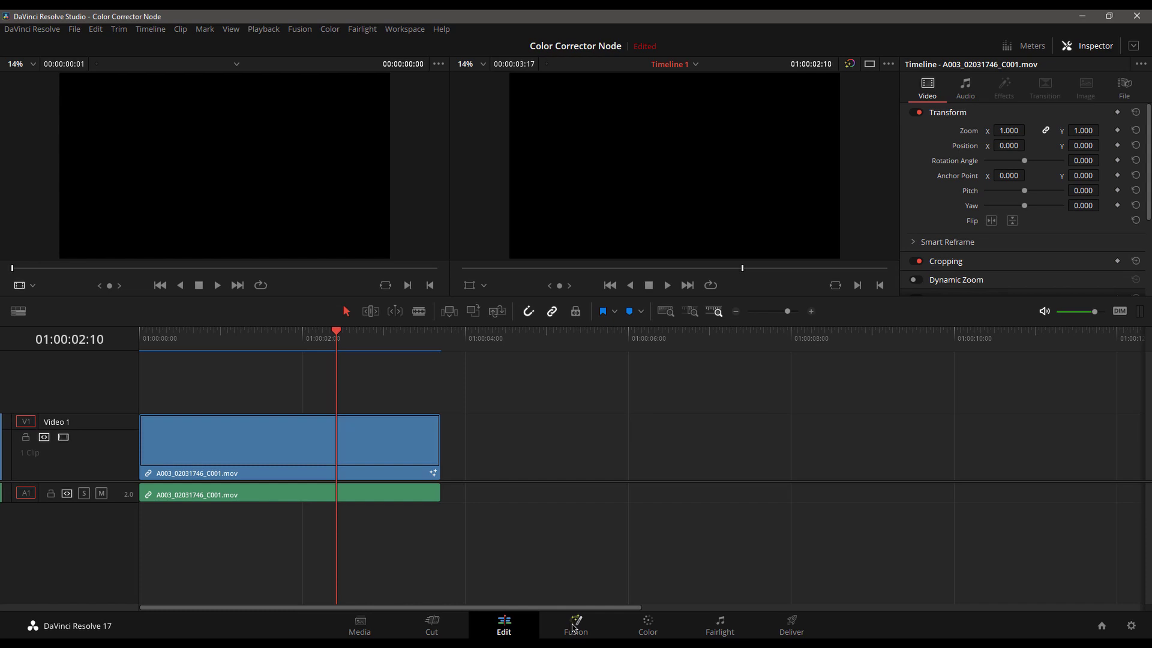
pyautogui.click(572, 630)
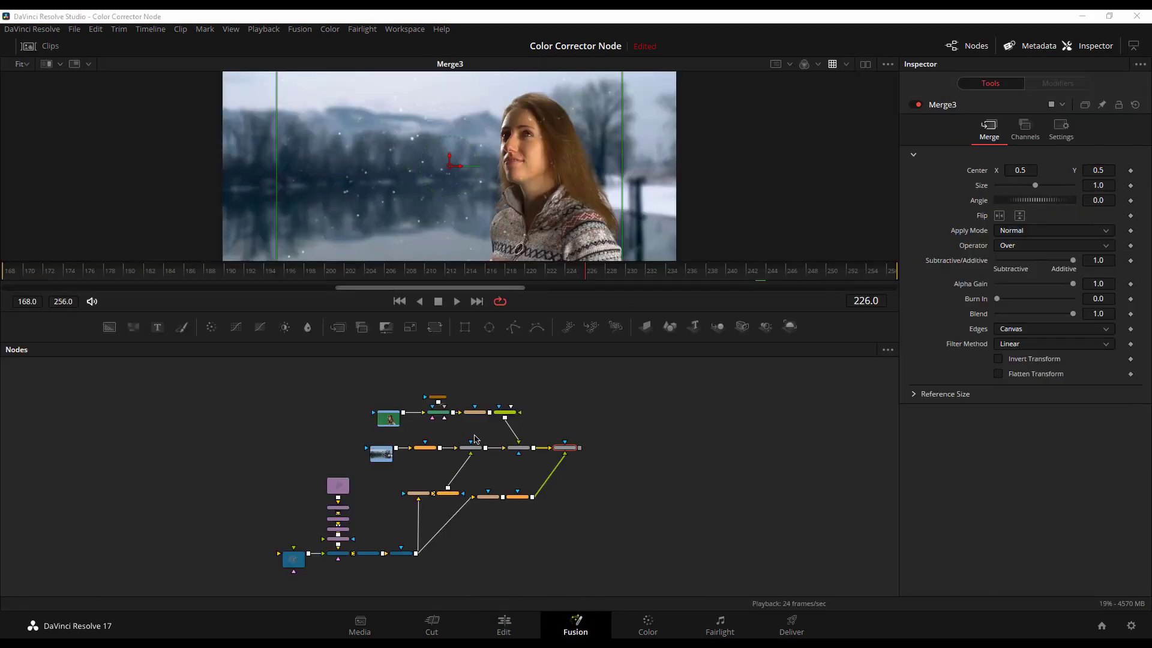
# Step: Insert a Media Out node after Merge3 via the tool search and view MediaOut1
pyautogui.scroll(5, 527, 459)
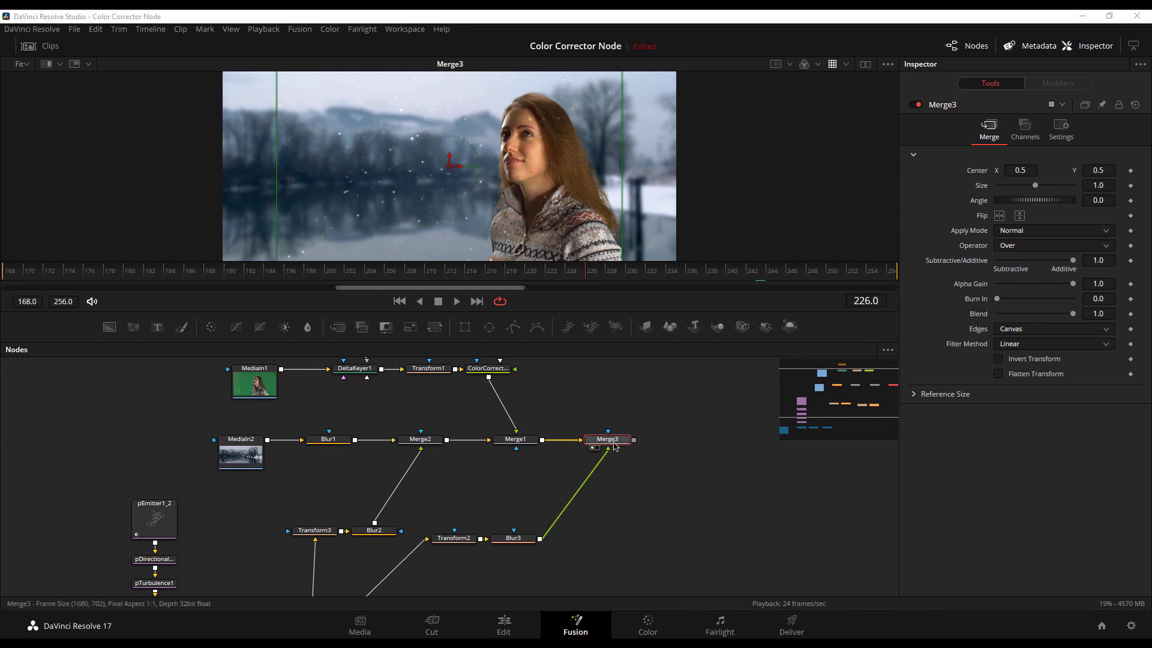
pyautogui.click(614, 445)
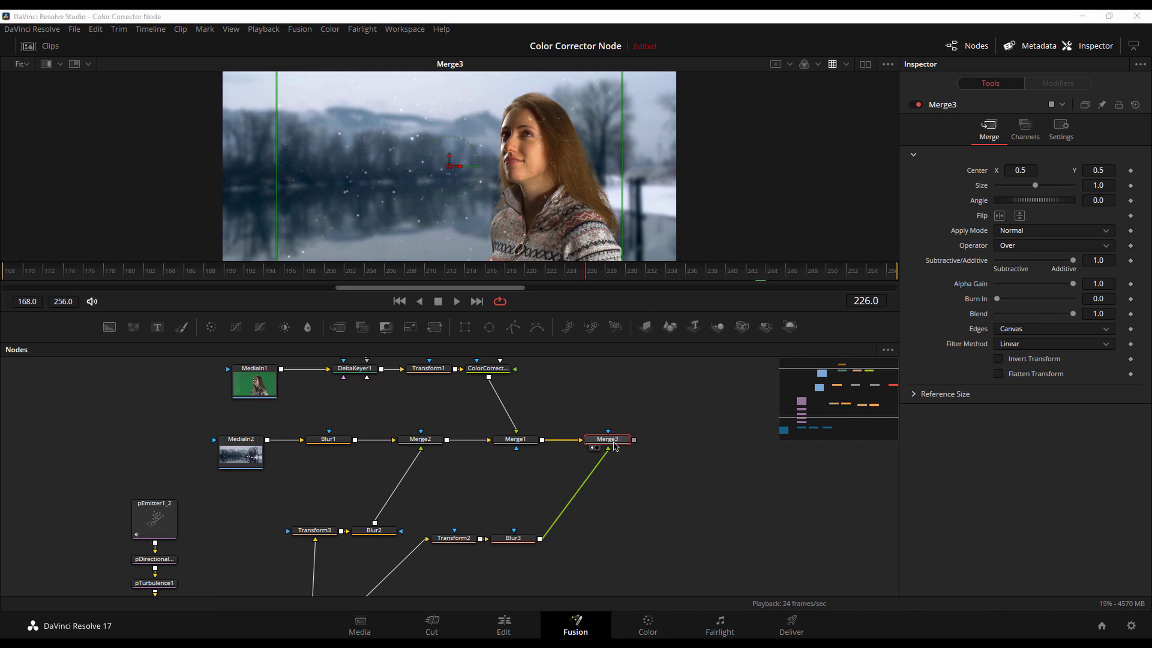
pyautogui.hotkey('shift', 'space')
pyautogui.write('media')
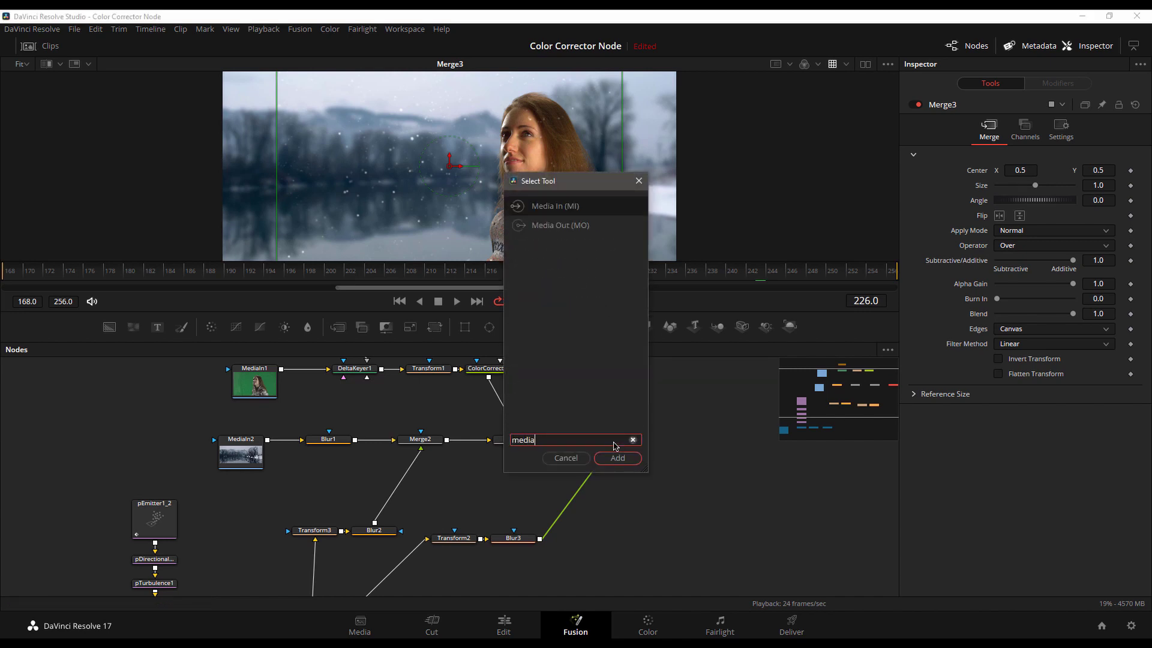
pyautogui.click(546, 226)
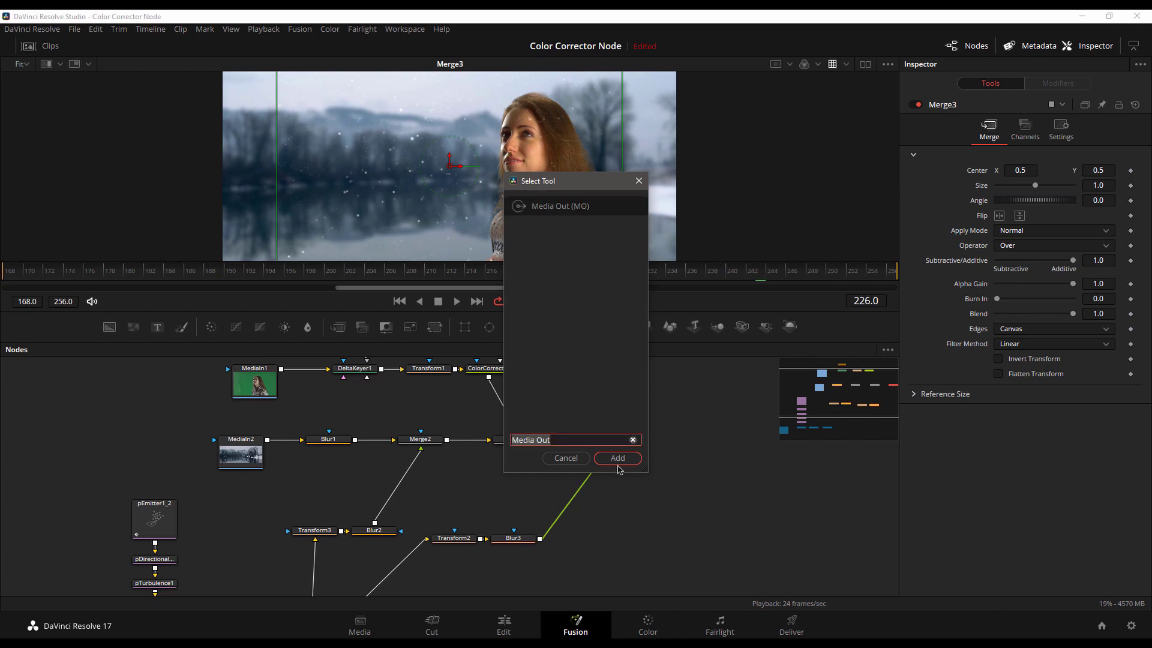
pyautogui.click(618, 461)
pyautogui.press('1')
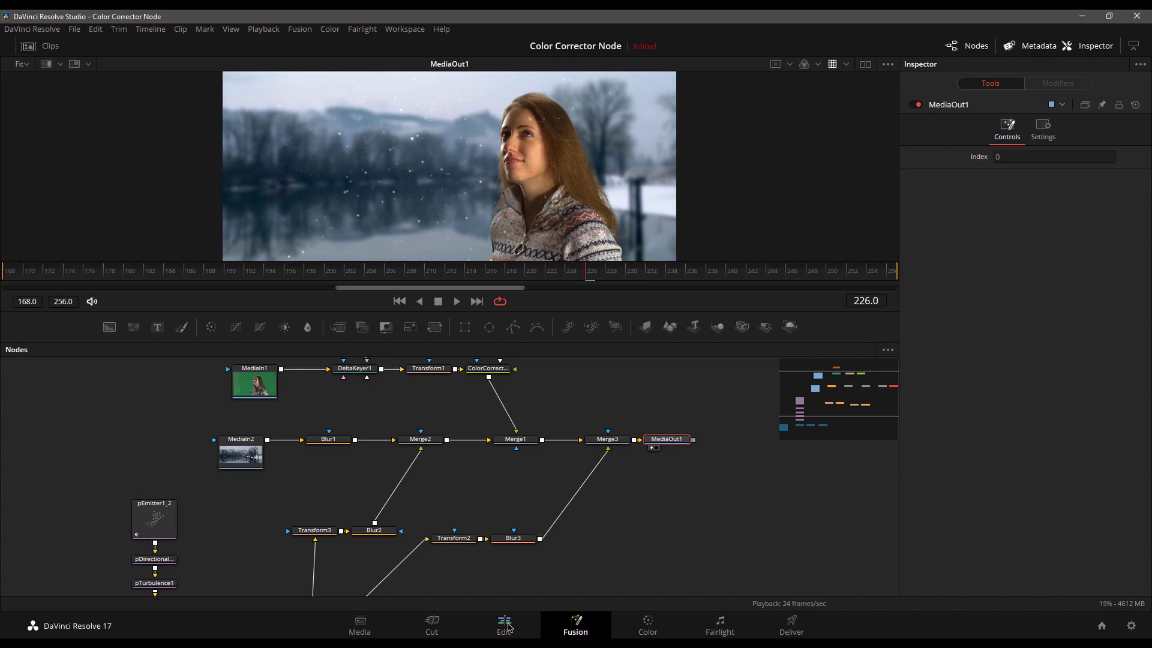
# Step: Return to the Edit page to see the timeline clip playing the keyed snow composite
pyautogui.click(507, 625)
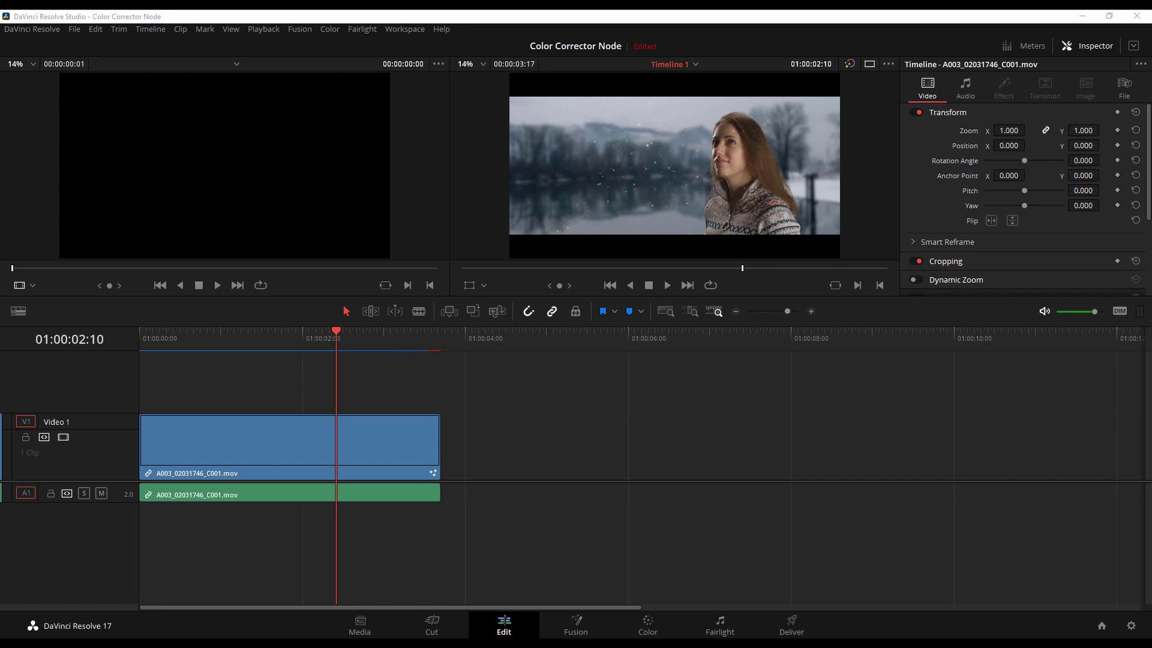
# Step: Place another green-screen clip later on the V1 timeline and open it on the Fusion page
pyautogui.moveTo(1151, 336); pyautogui.dragTo(542, 447)
pyautogui.click(757, 337)
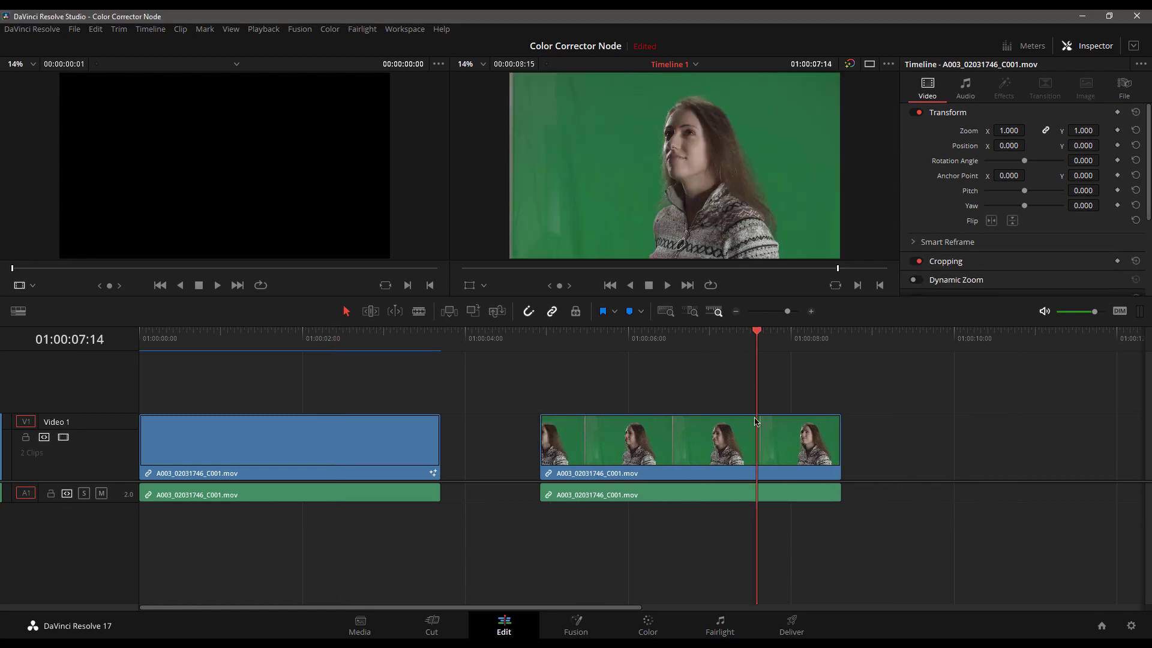
pyautogui.click(576, 627)
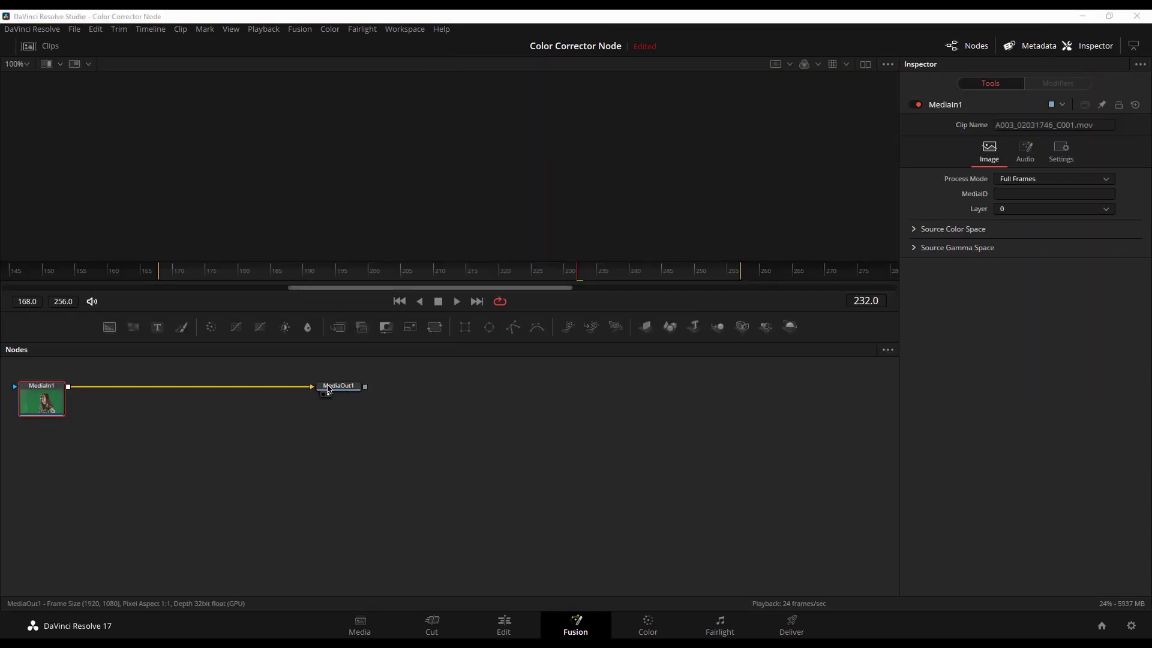
# Step: Move MediaOut1 further right, delete it, then undo the deletion
pyautogui.moveTo(337, 389); pyautogui.dragTo(592, 385)
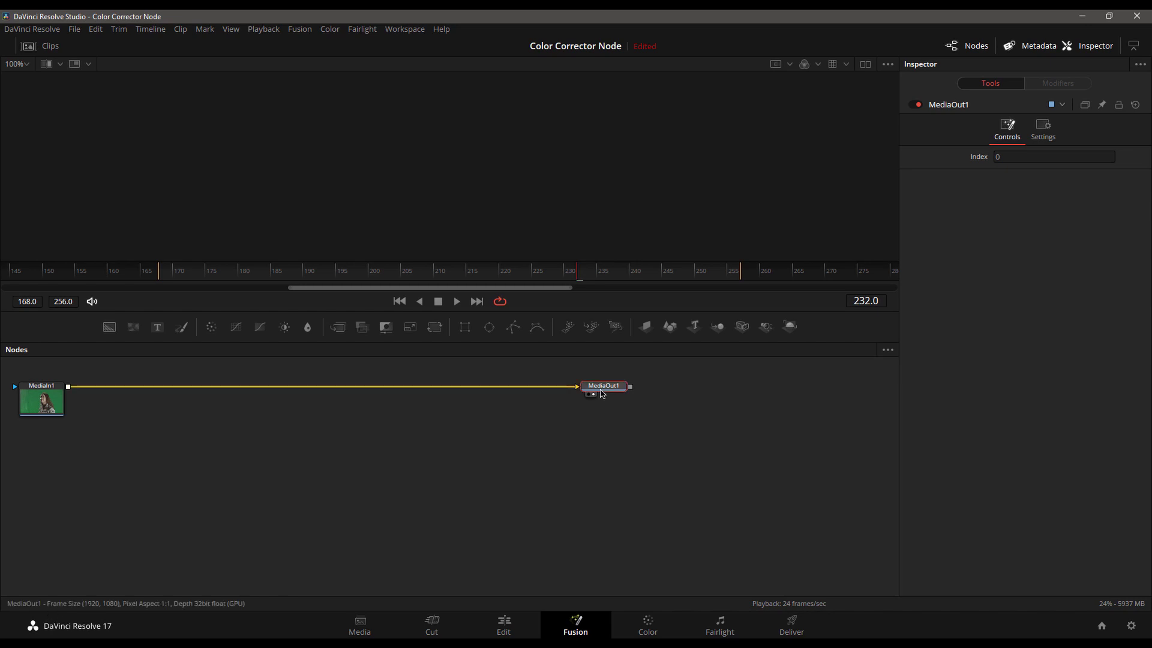
pyautogui.press('Delete')
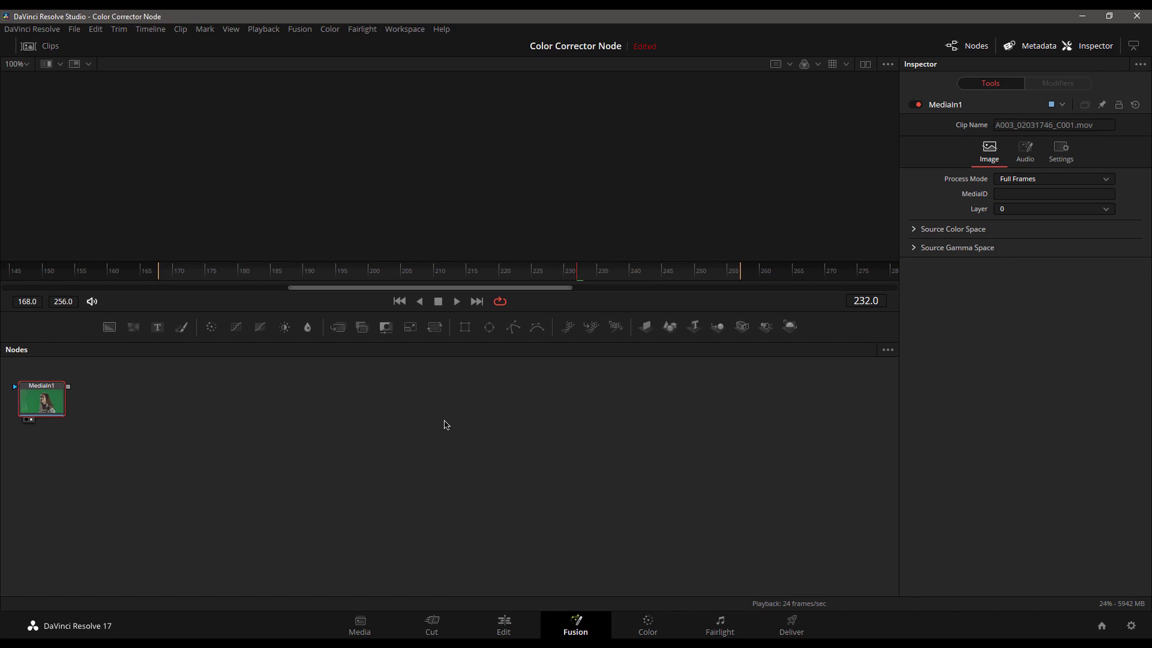
pyautogui.hotkey('ctrl', 'z')
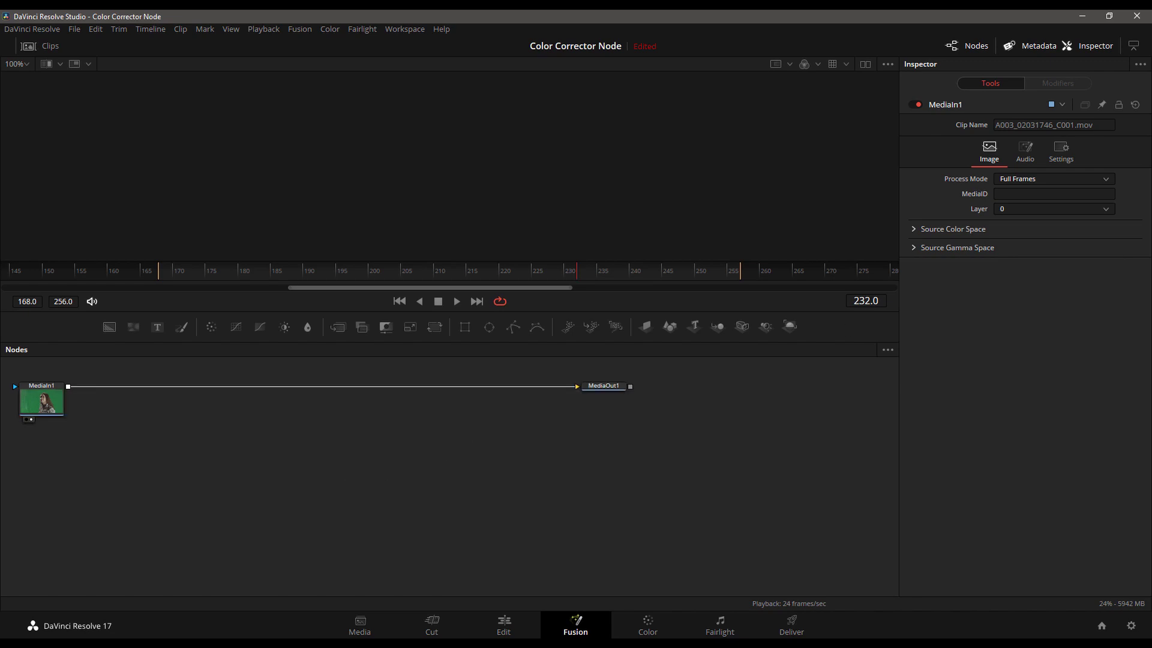
# Step: Bring in the St. Maries River image and merge the green-screen clip over it in Merge1
pyautogui.moveTo(576, 498); pyautogui.dragTo(62, 483)
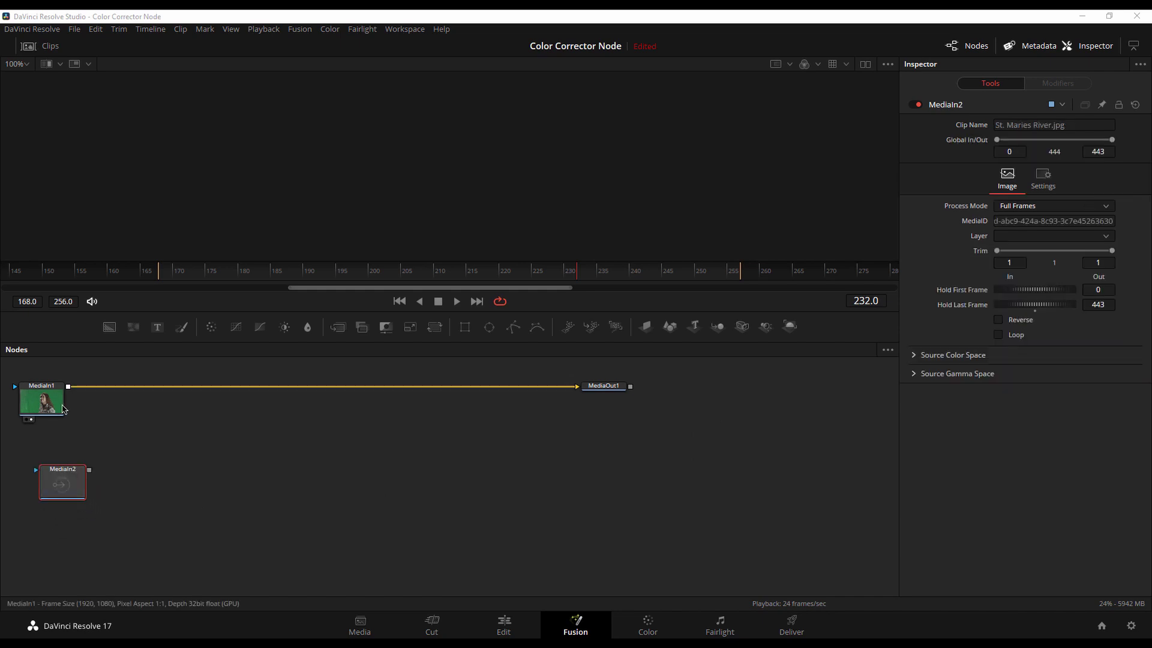
pyautogui.moveTo(68, 386); pyautogui.dragTo(90, 473)
pyautogui.press('1')
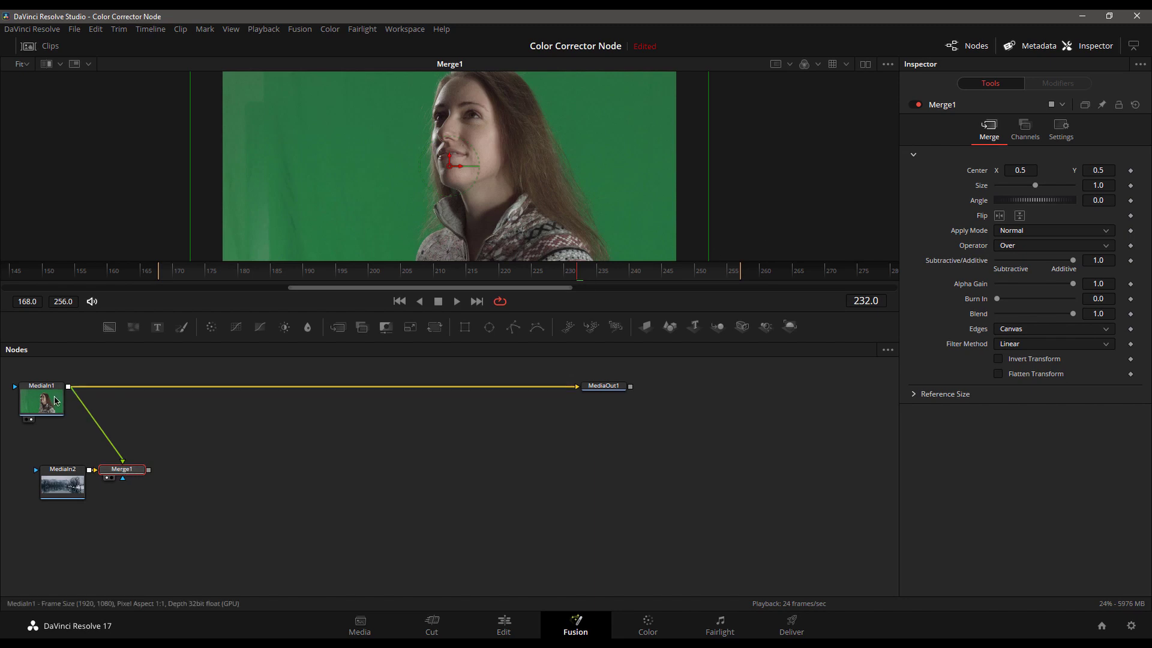
# Step: Add a Delta Keyer after the green-screen footage and sample the green as its background colour
pyautogui.click(54, 401)
pyautogui.hotkey('shift', 'space')
pyautogui.write('del')
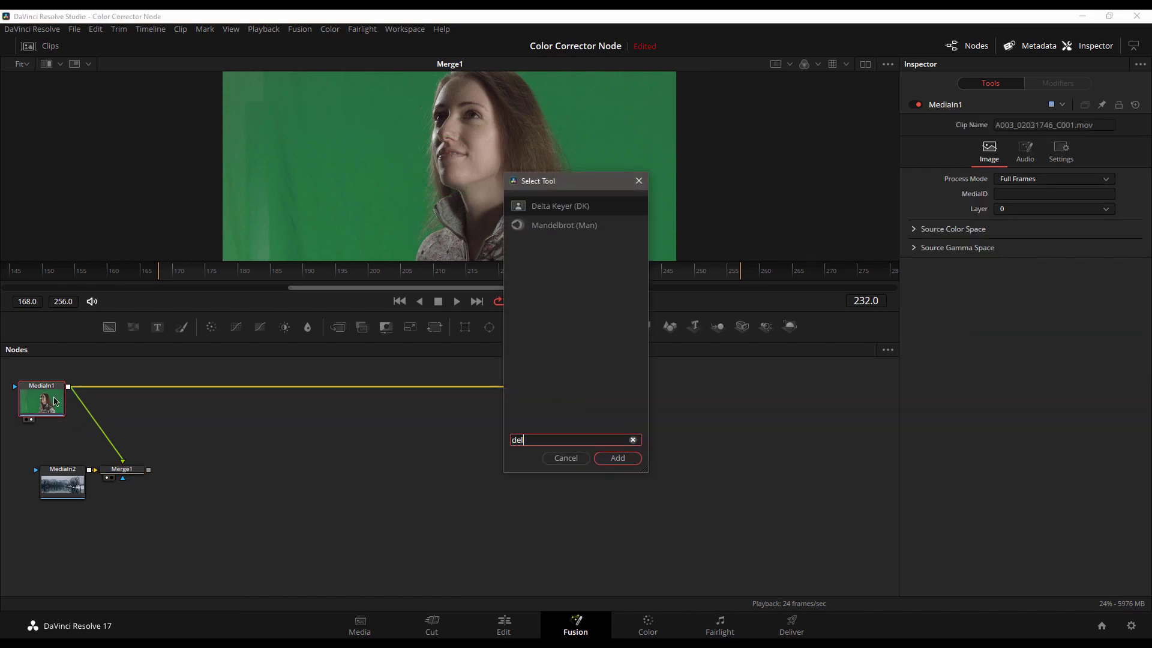
pyautogui.press('Return')
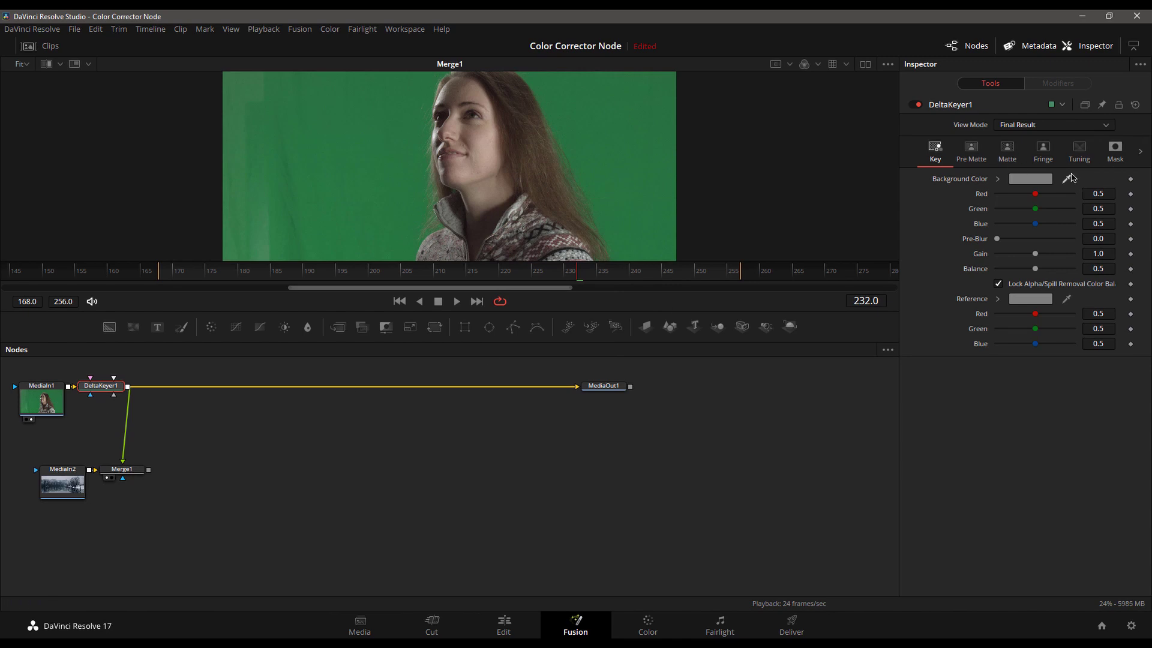
pyautogui.moveTo(1067, 180); pyautogui.dragTo(657, 169)
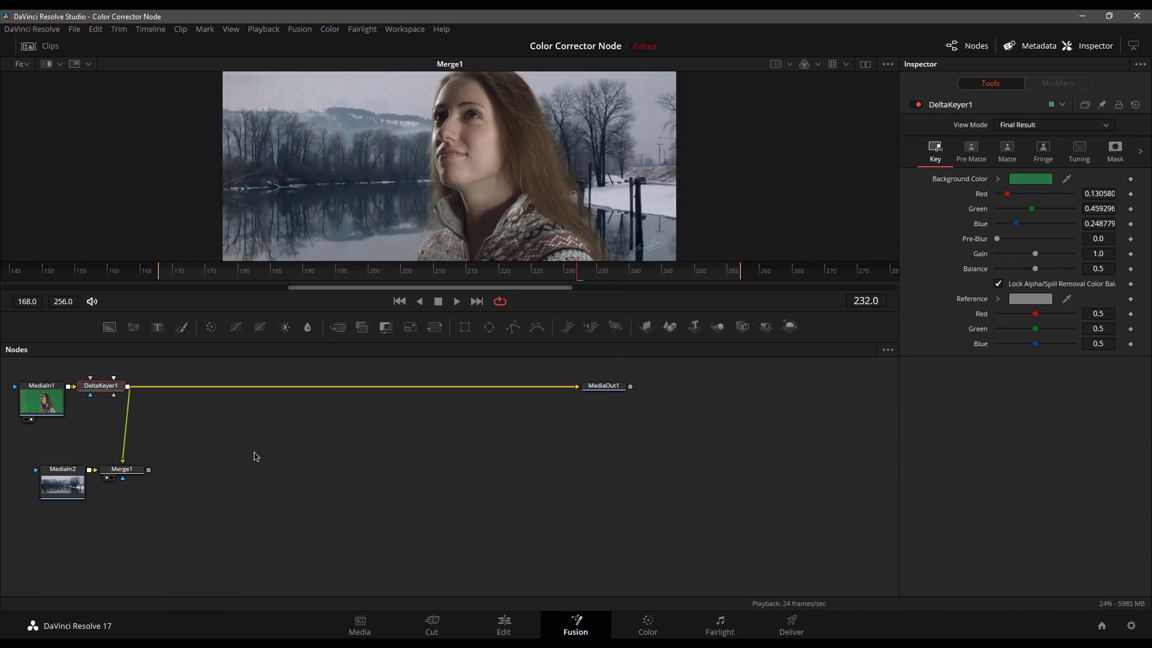
# Step: Delete the MediaOut1 node and line Merge1 up with the keyer
pyautogui.moveTo(144, 465); pyautogui.dragTo(476, 443)
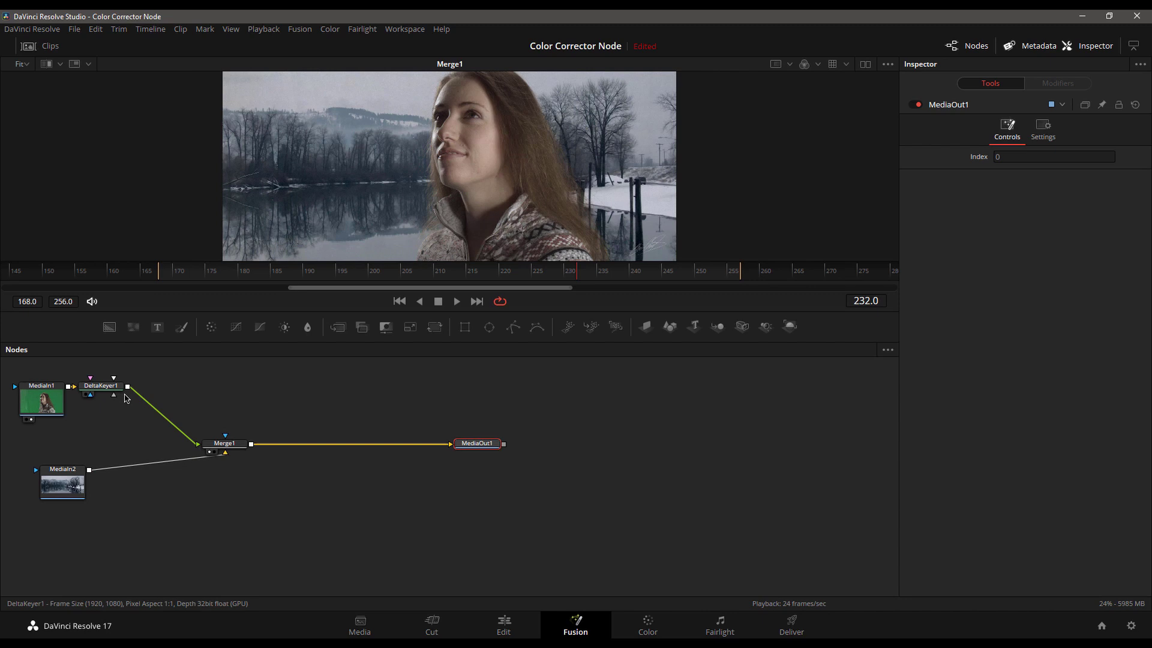
pyautogui.press('Delete')
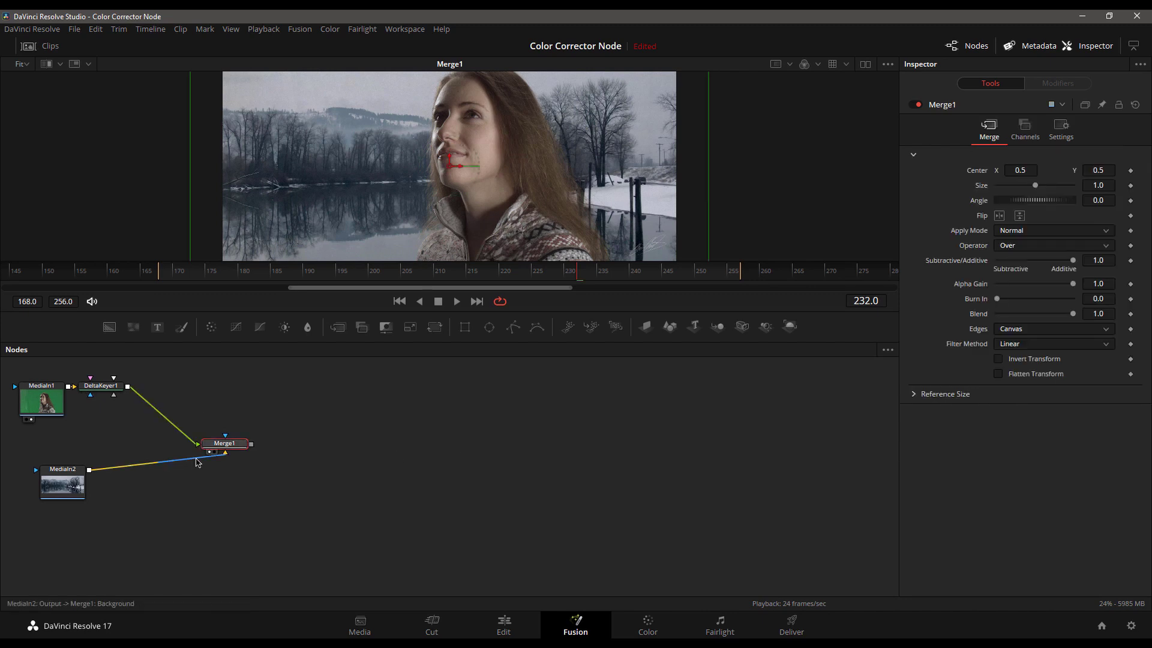
pyautogui.moveTo(224, 445); pyautogui.dragTo(218, 398)
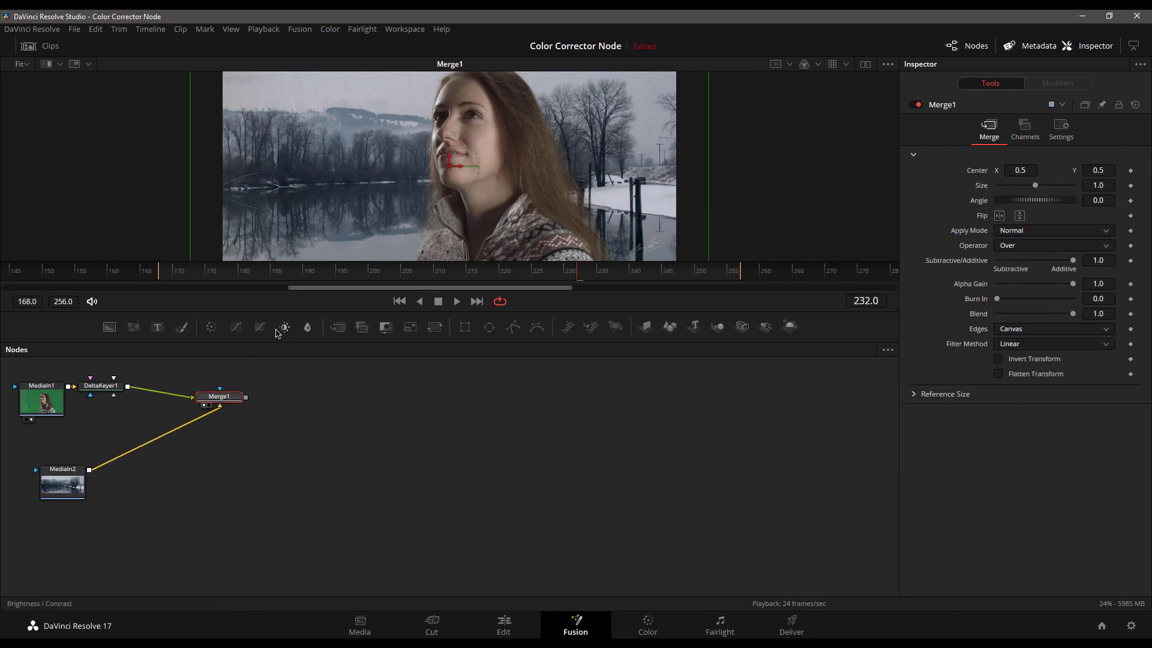
# Step: Add a Color Corrector after Merge1 and tint the composite strongly blue
pyautogui.click(211, 327)
pyautogui.click(1007, 274)
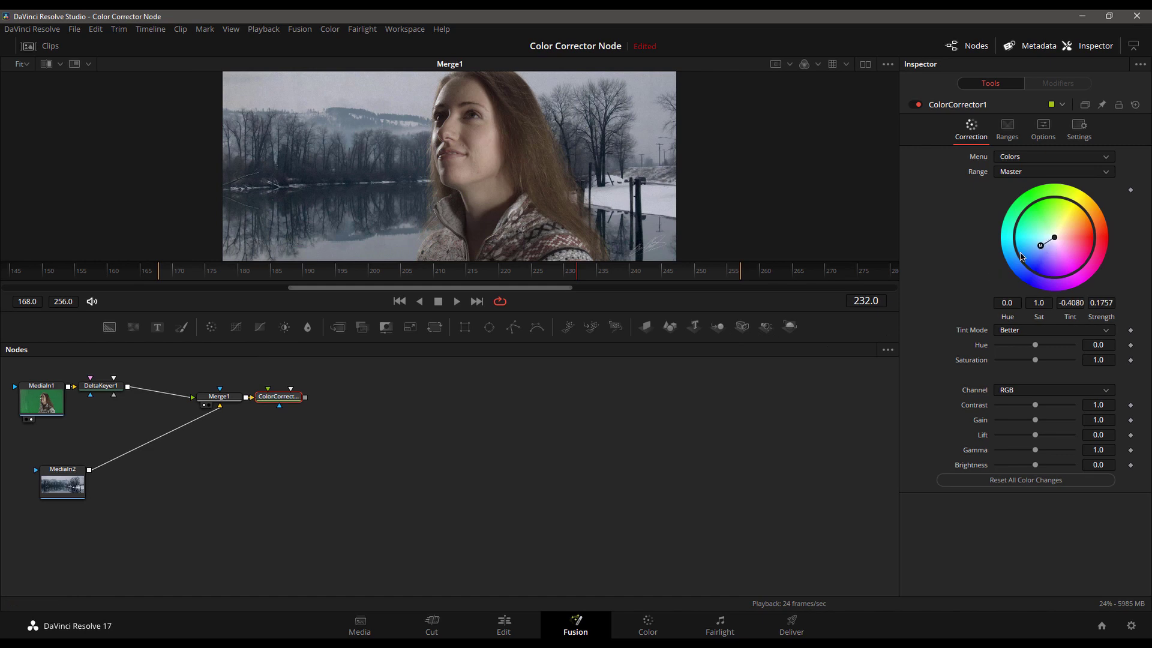
pyautogui.moveTo(292, 406); pyautogui.dragTo(303, 401)
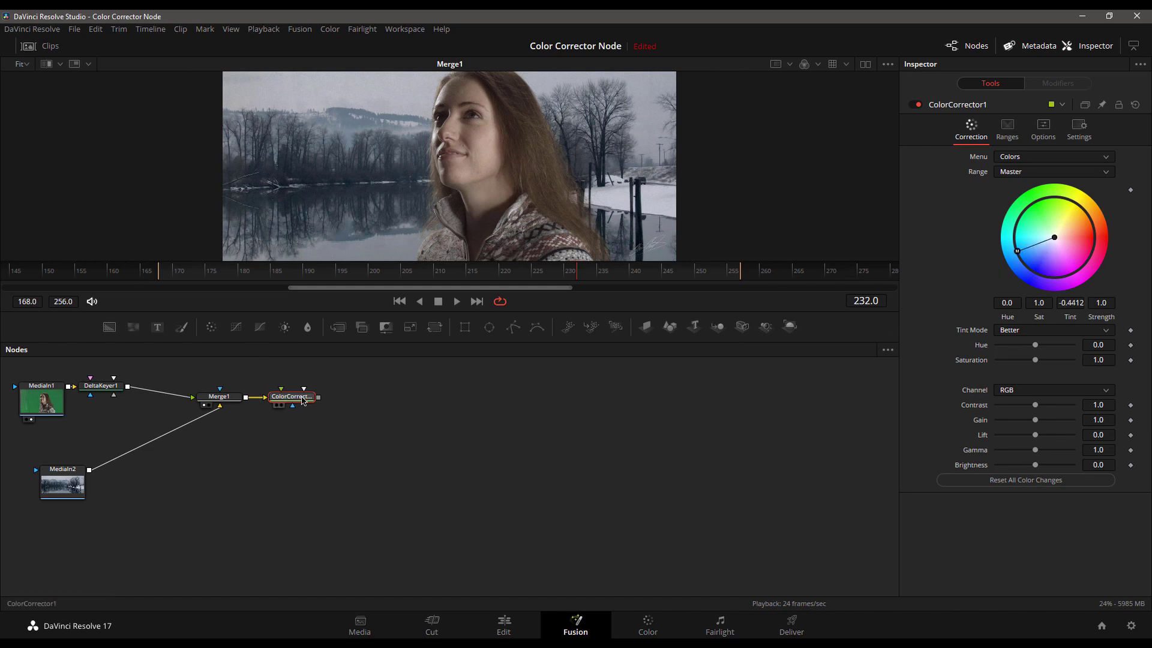
pyautogui.press('1')
# Step: Add a Blur after the colour corrector with Blur Size 92.9
pyautogui.click(307, 327)
pyautogui.moveTo(998, 201); pyautogui.dragTo(1067, 202)
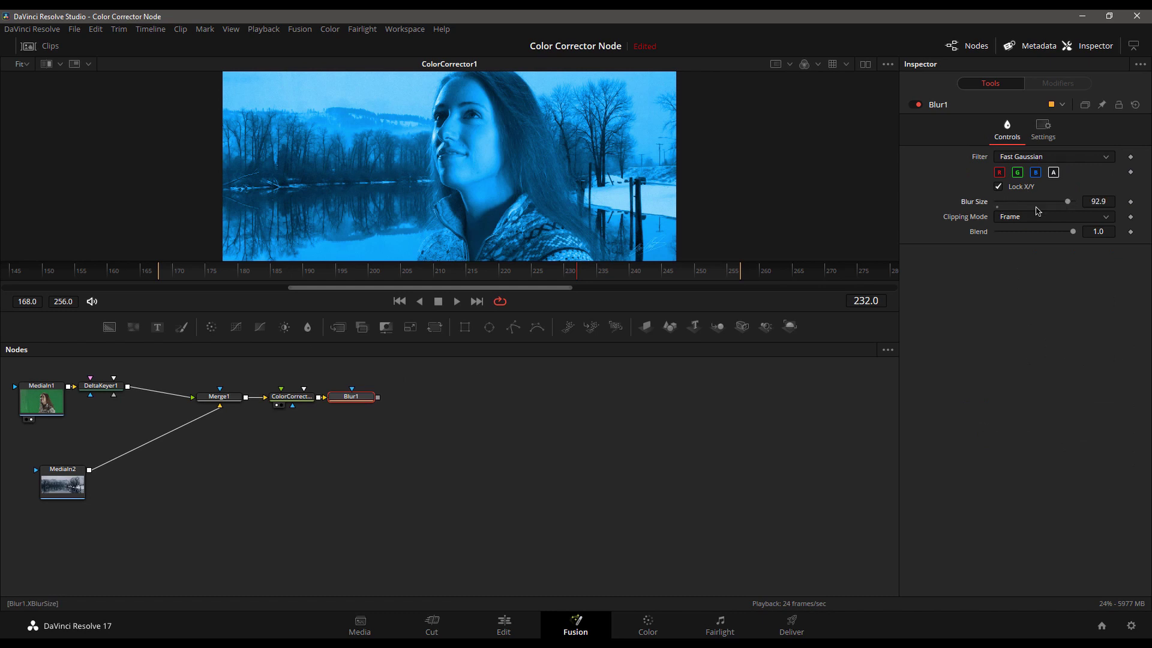
pyautogui.press('1')
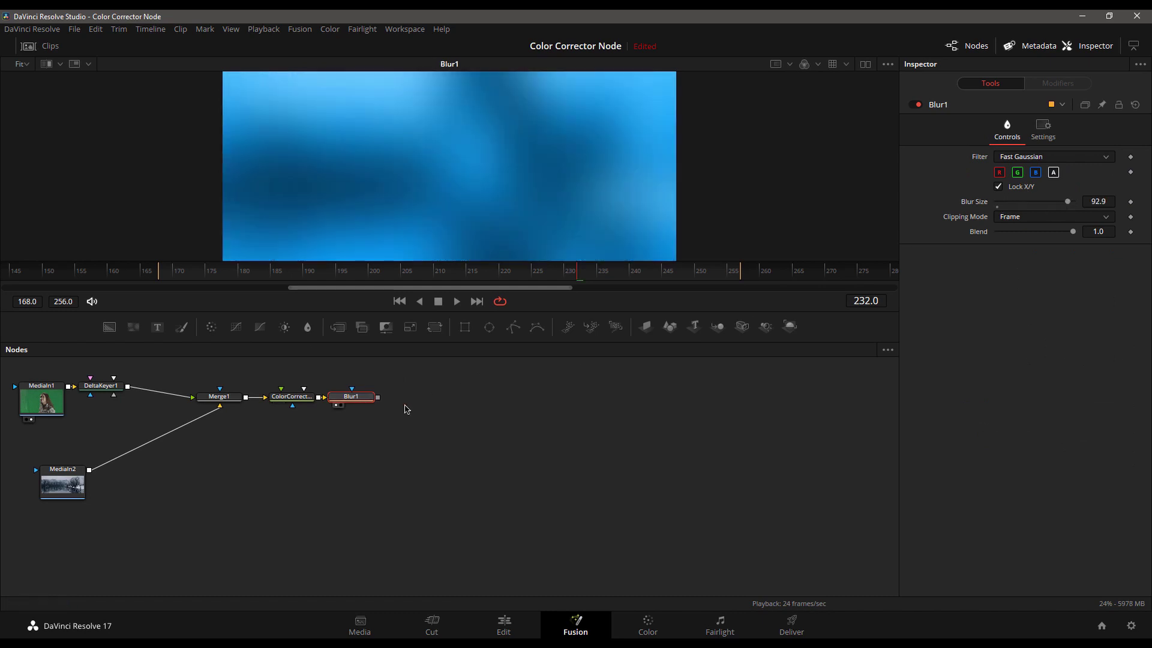
# Step: Add a Media Out node after Blur1 and switch to the Edit page timeline
pyautogui.hotkey('shift', 'space')
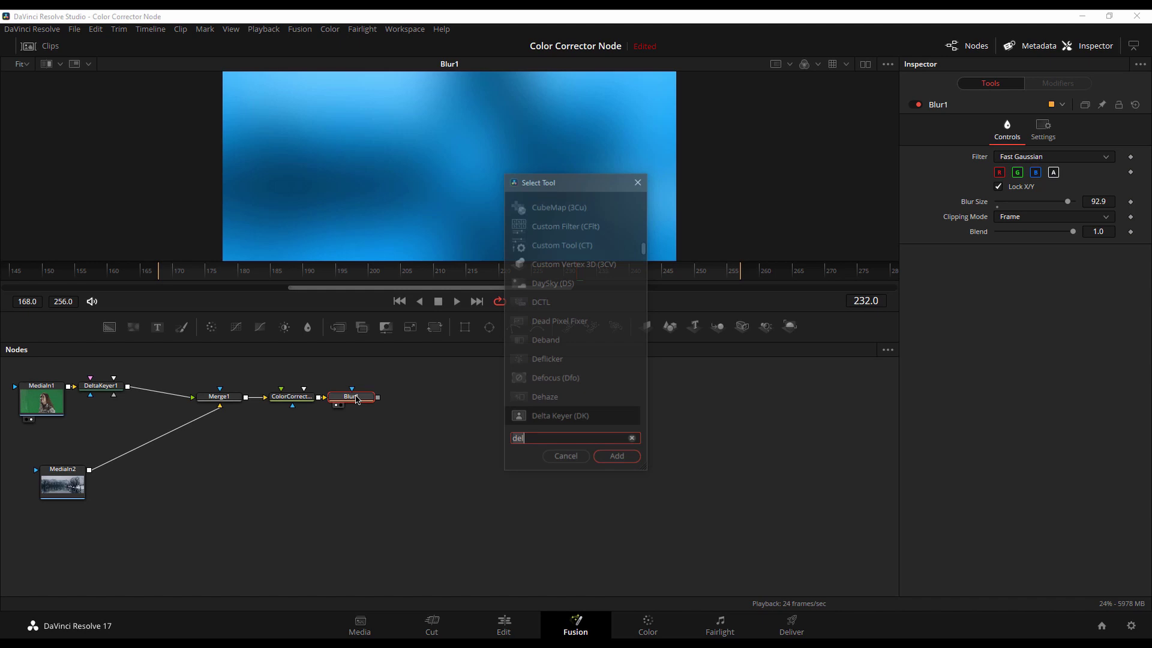
pyautogui.write('medi')
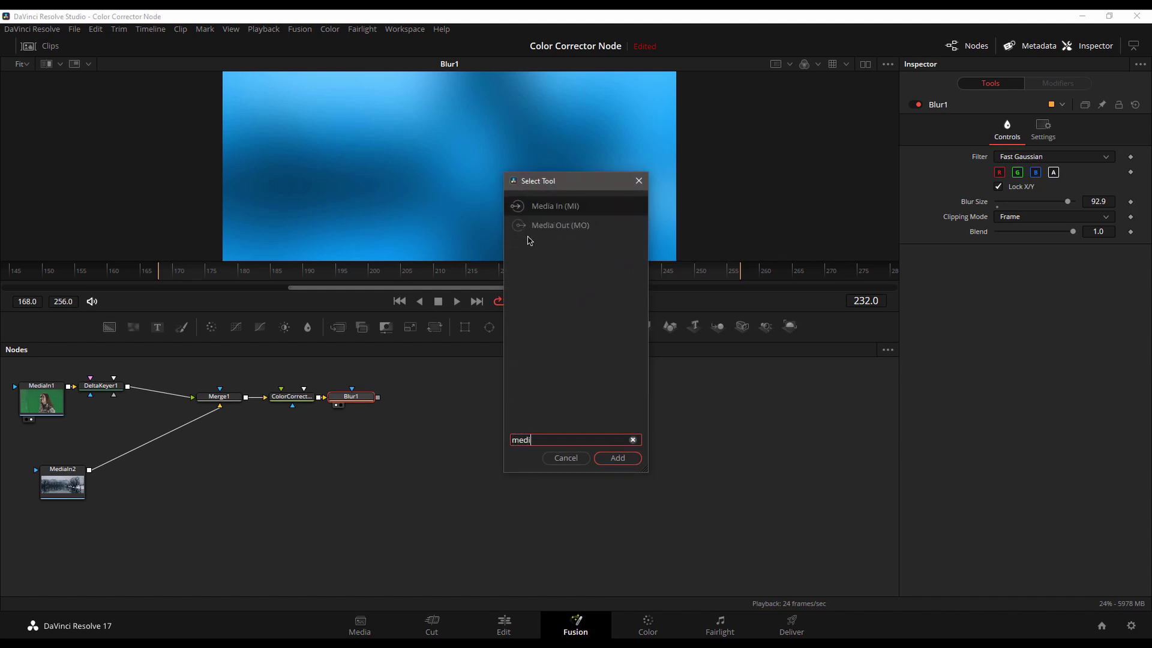
pyautogui.click(547, 225)
pyautogui.click(617, 458)
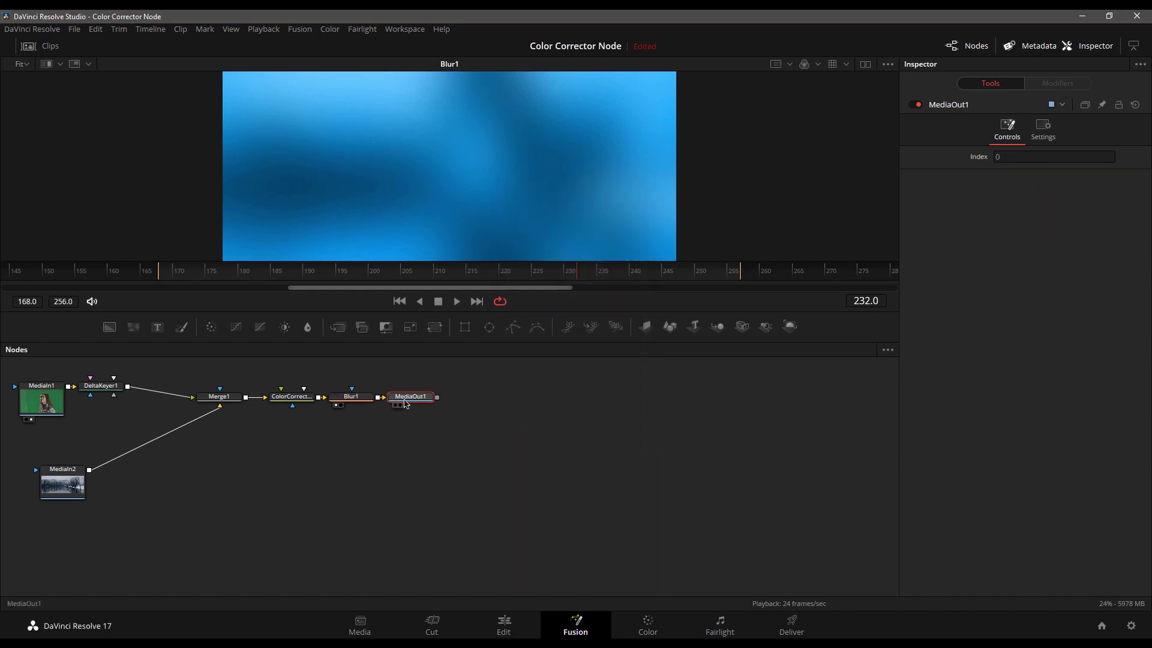
pyautogui.click(498, 629)
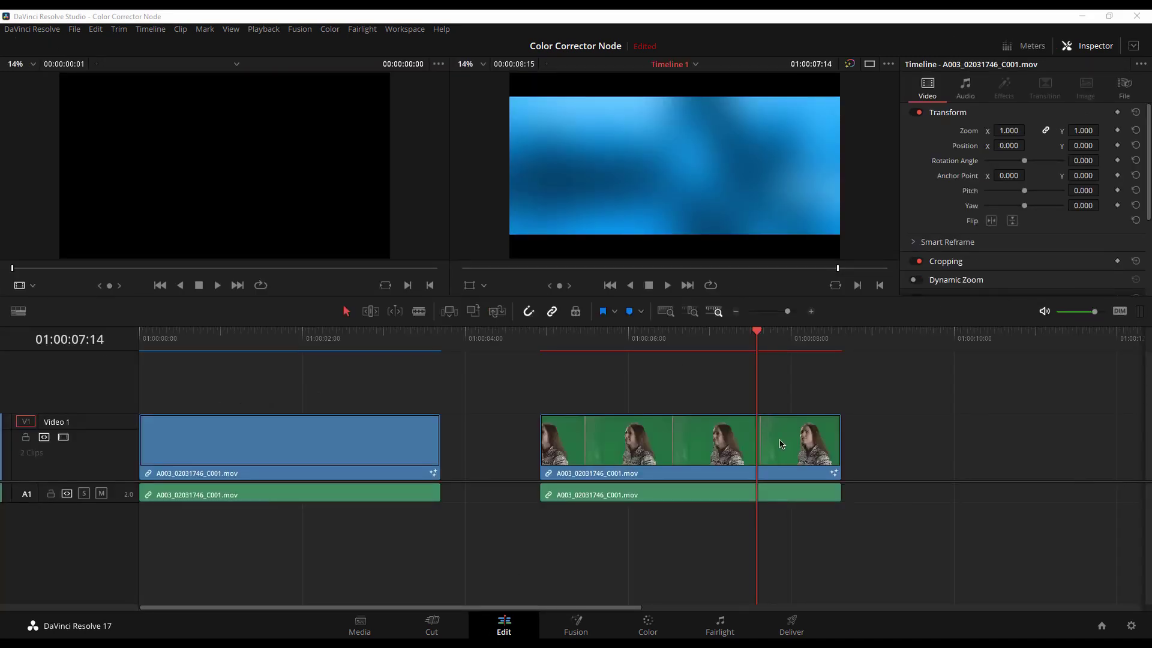
# Step: Play the first clip's snowy-lake composite on the timeline, then open its Fusion comp
pyautogui.click(351, 345)
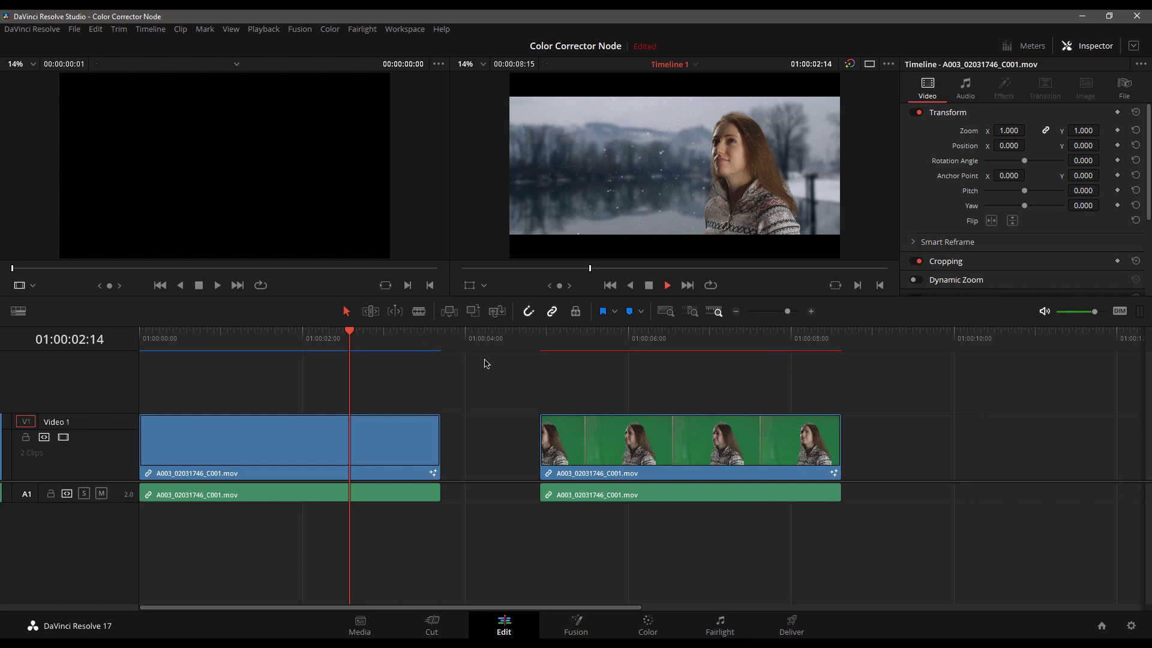
pyautogui.press('space')
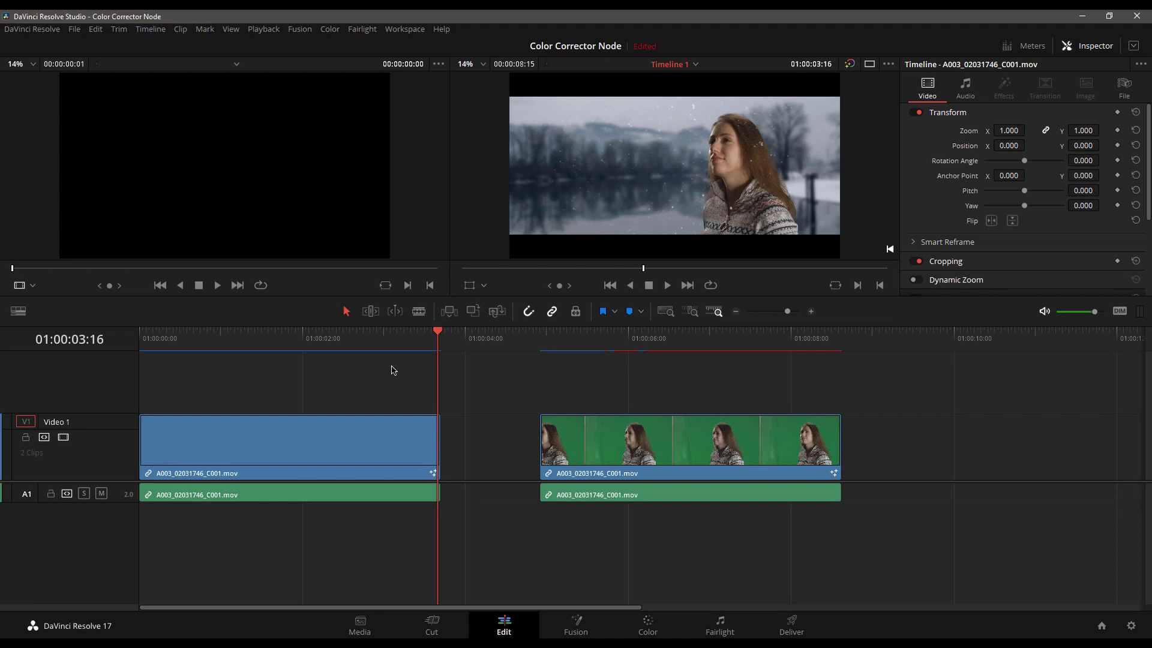
pyautogui.click(397, 334)
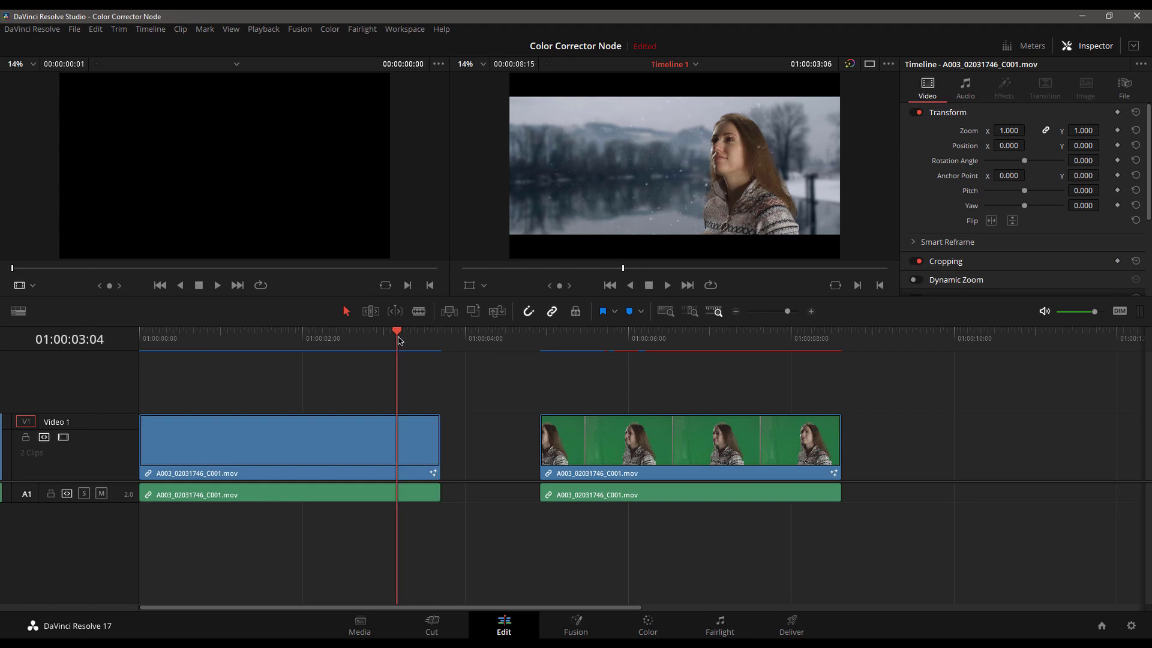
pyautogui.click(577, 625)
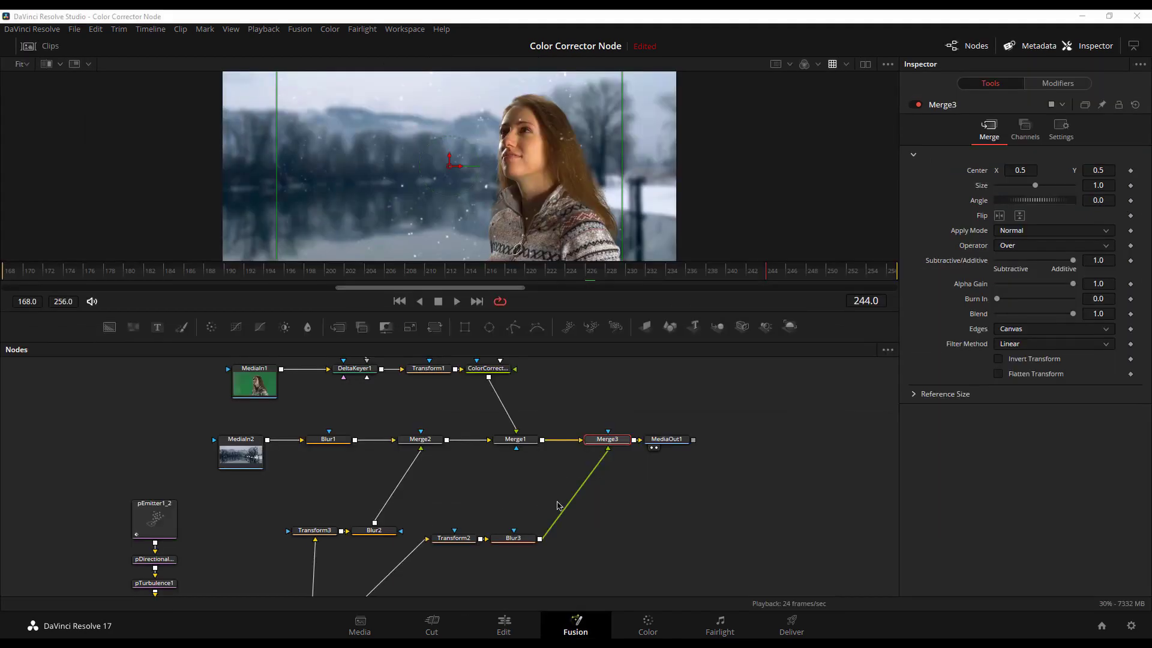
# Step: Delete the first clip's MediaOut1 node, leaving Merge3 last, and view the now-black clip on the timeline
pyautogui.moveTo(671, 447); pyautogui.dragTo(701, 447)
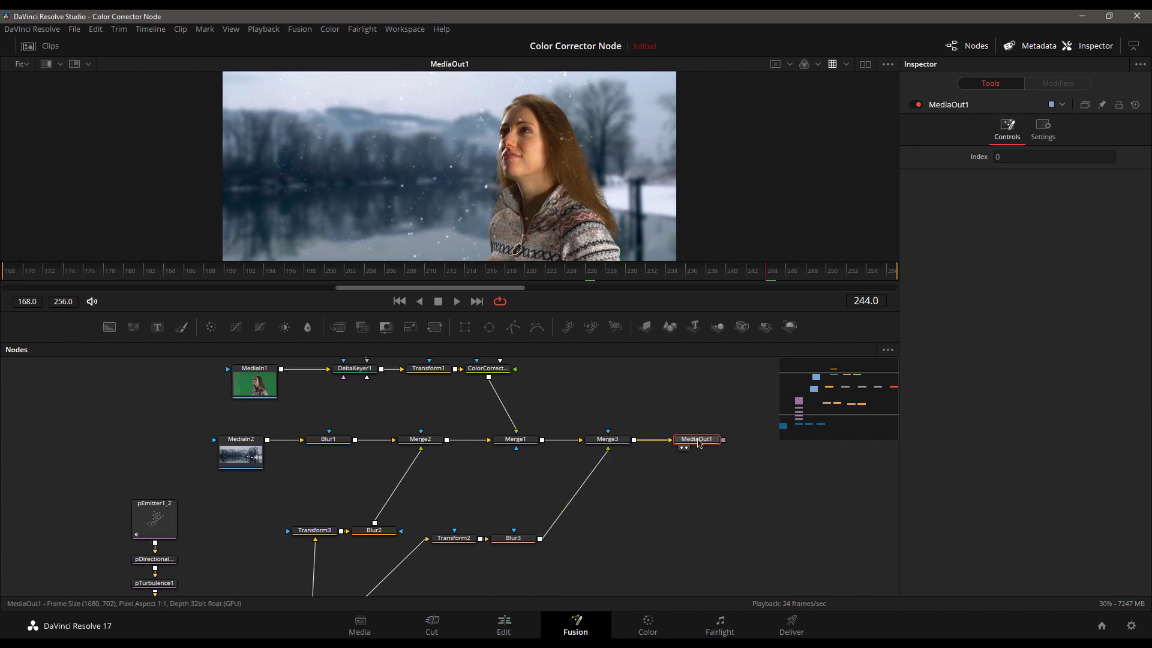
pyautogui.press('Delete')
pyautogui.click(518, 625)
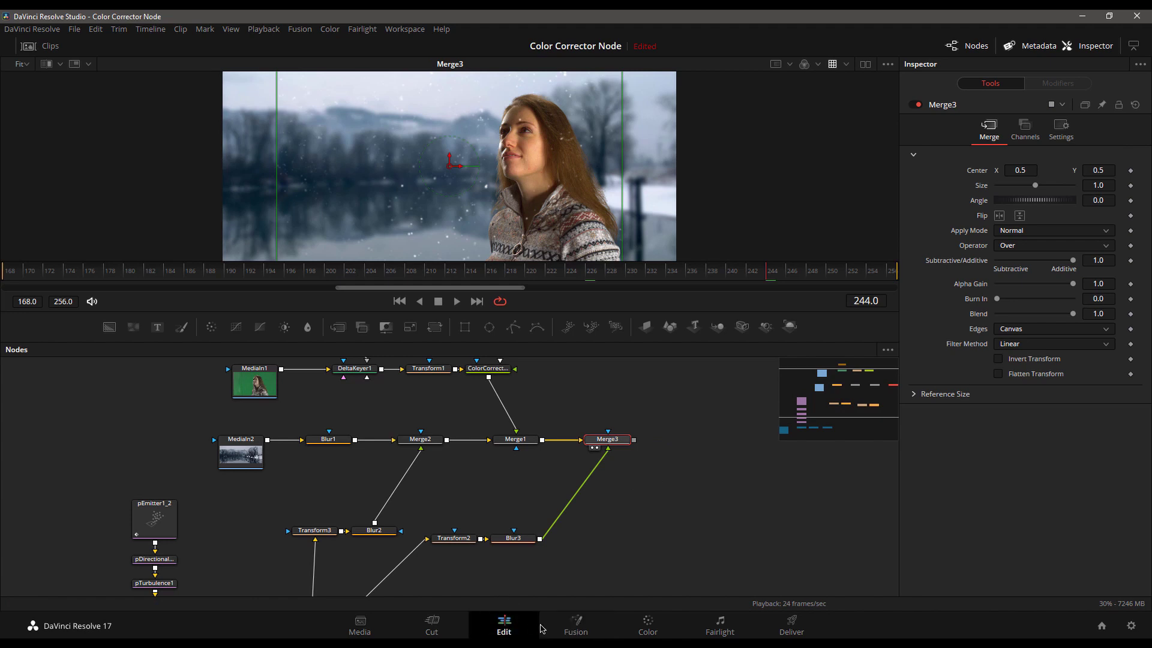